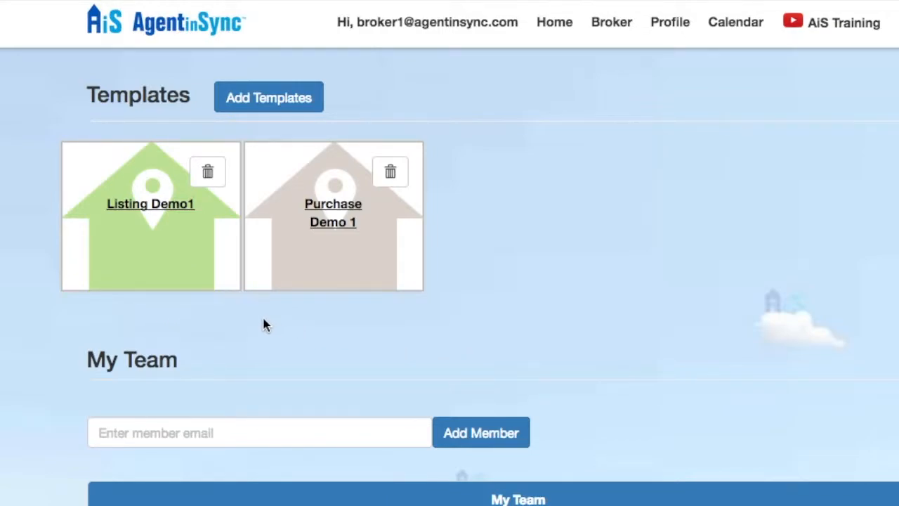
Open the Listing Demo1 template and scroll through its documents
left_click(172, 204)
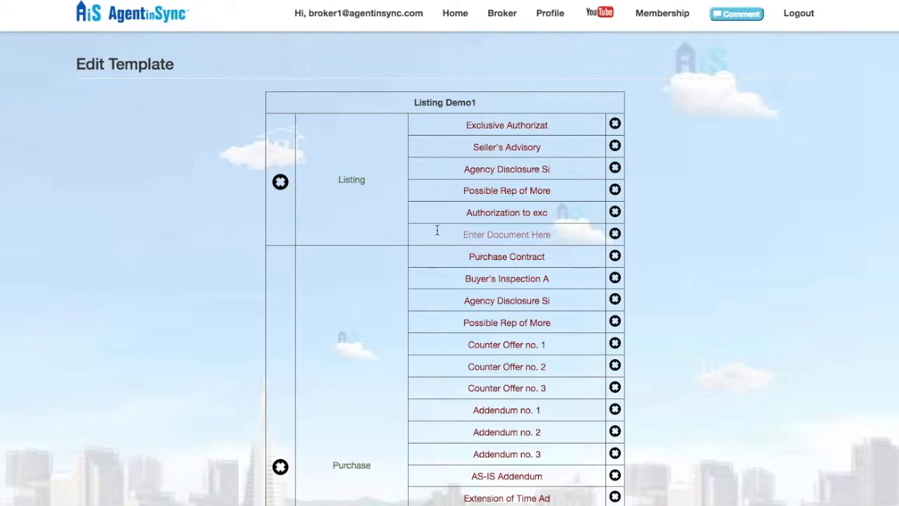
scroll(437, 232, "down", 2)
scroll(427, 265, "down", 5)
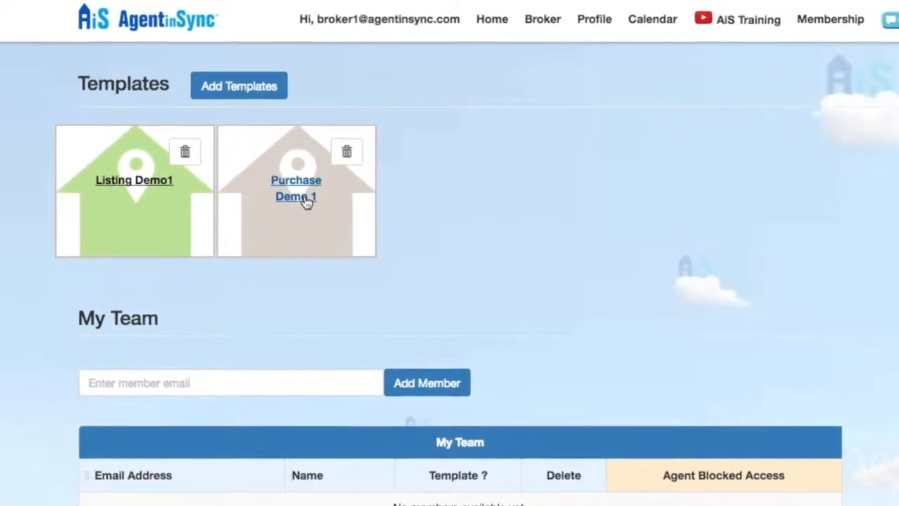
In the Purchase Demo 1 template, rename the Addendum no. 1 document to 'testing'
left_click(285, 187)
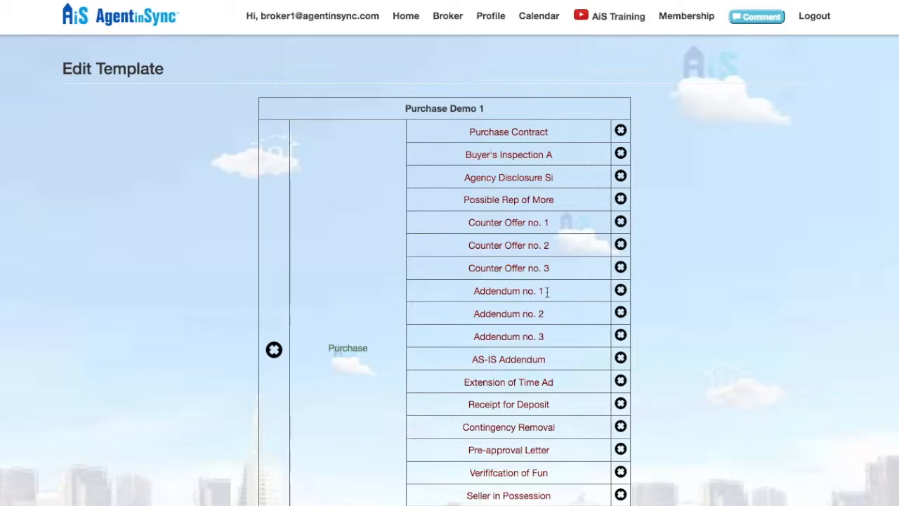
left_click_drag(544, 291, 464, 293)
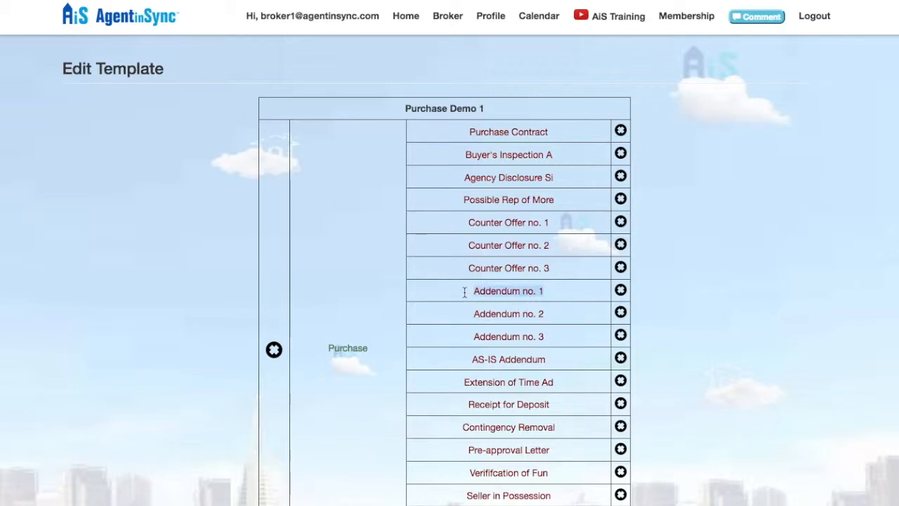
type("test")
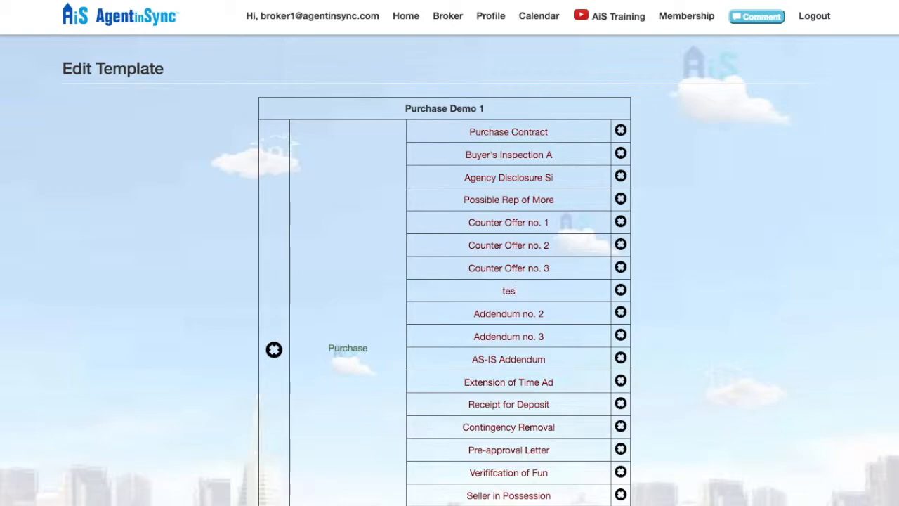
type("ing")
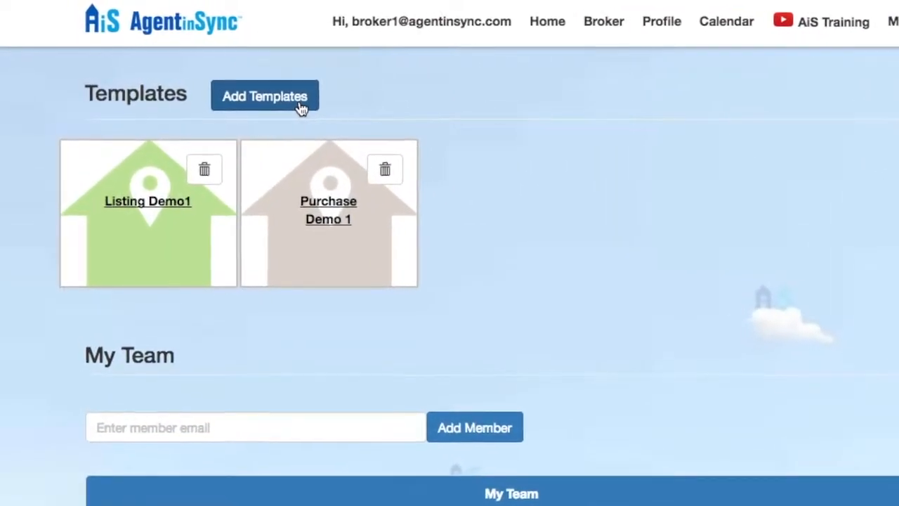
Start a new template named 'Video Demo' with a first category 'Presale'
left_click(301, 108)
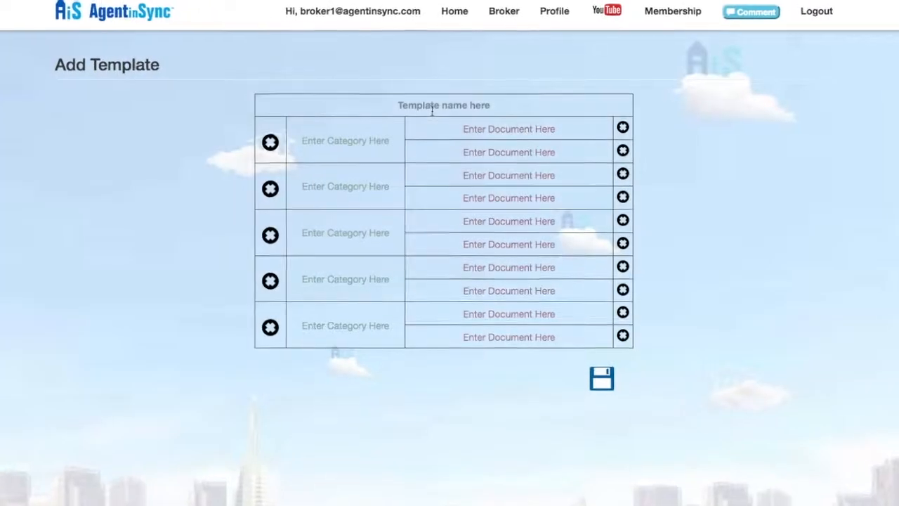
left_click(432, 107)
type("Vide")
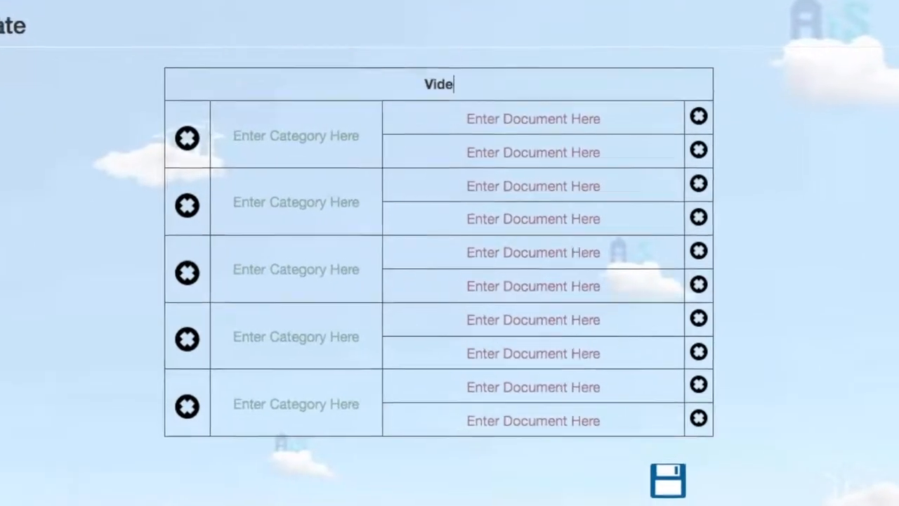
type("o Demo")
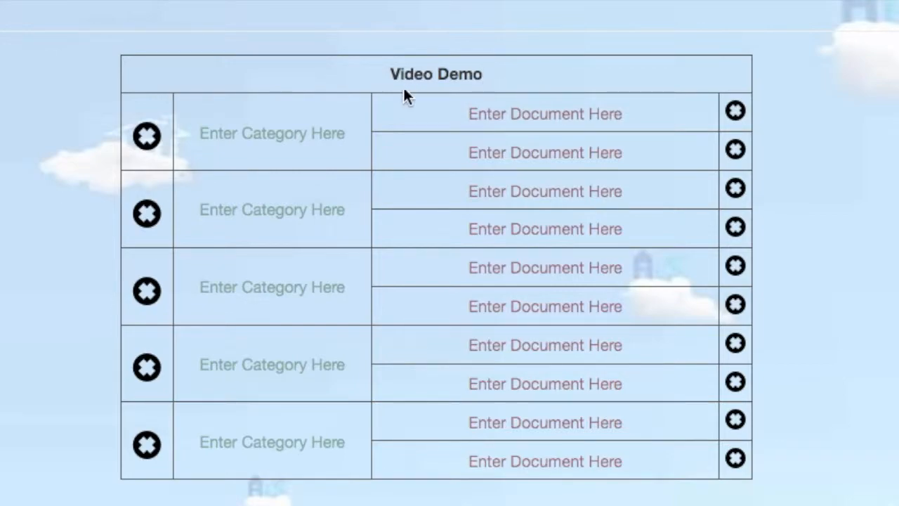
left_click(299, 135)
type("Presale")
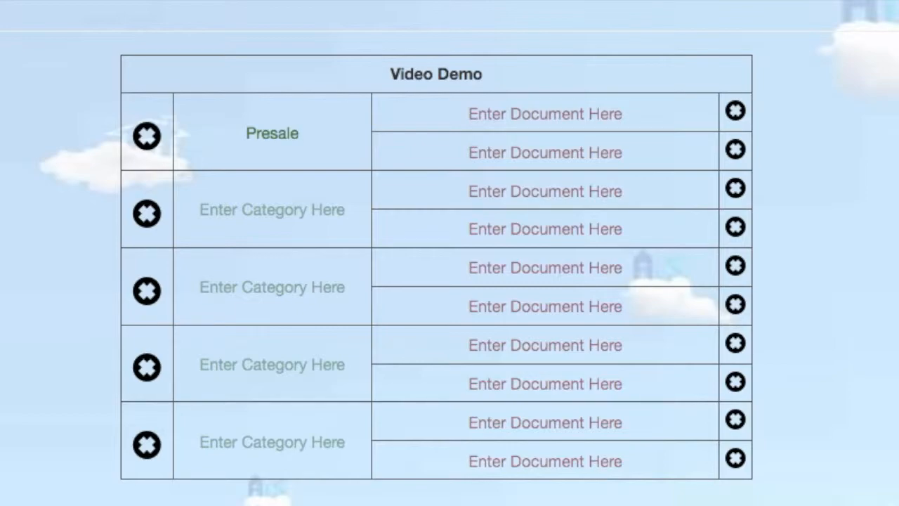
List Authorization, Agent Disclosure and Preliminary Report under Presale, then add a 'Process' category
left_click(510, 120)
type("Authorization")
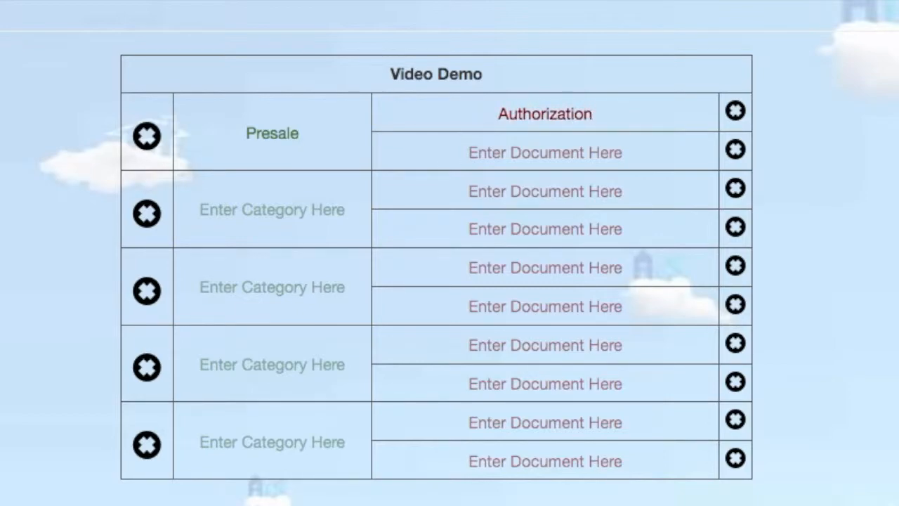
left_click(513, 150)
type("Agent Disclosure")
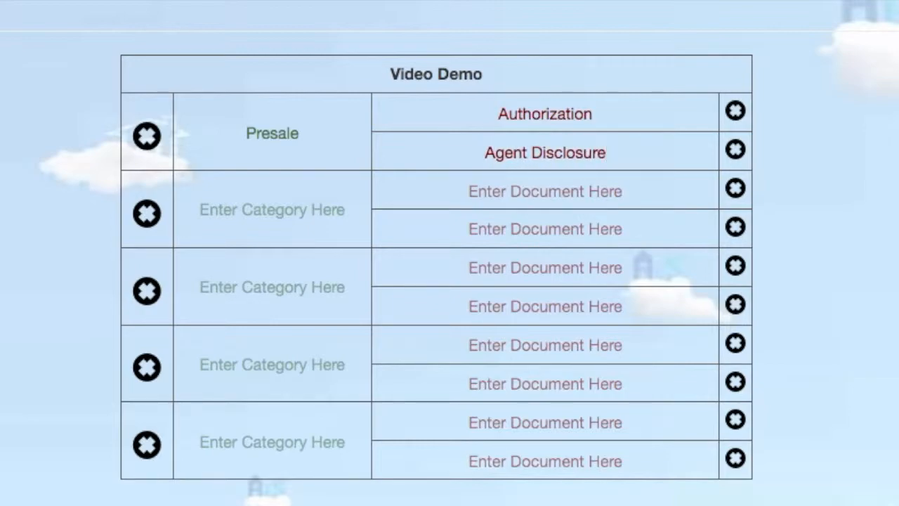
left_click(553, 190)
type("Preliminary Report")
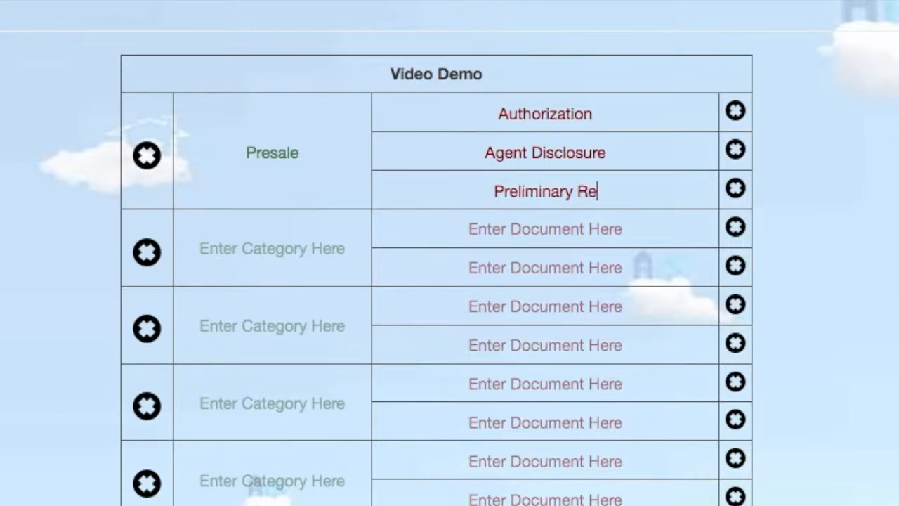
left_click(326, 254)
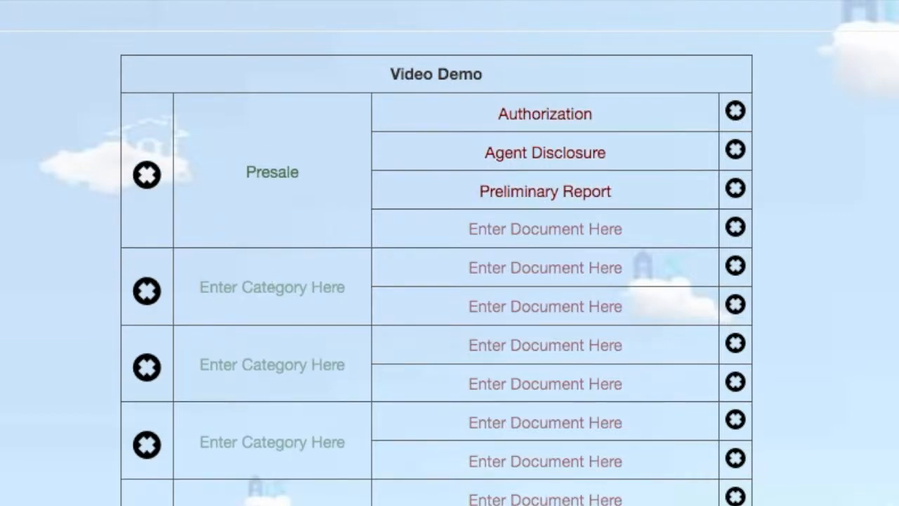
type("Process")
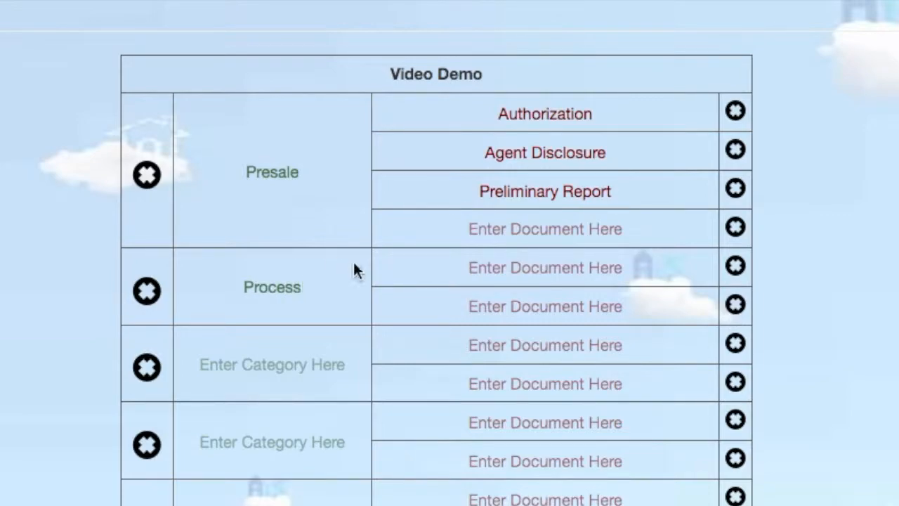
List Seller Disclosure, Termit Inspection and Hazard as the Process documents
left_click(497, 272)
type("Seller")
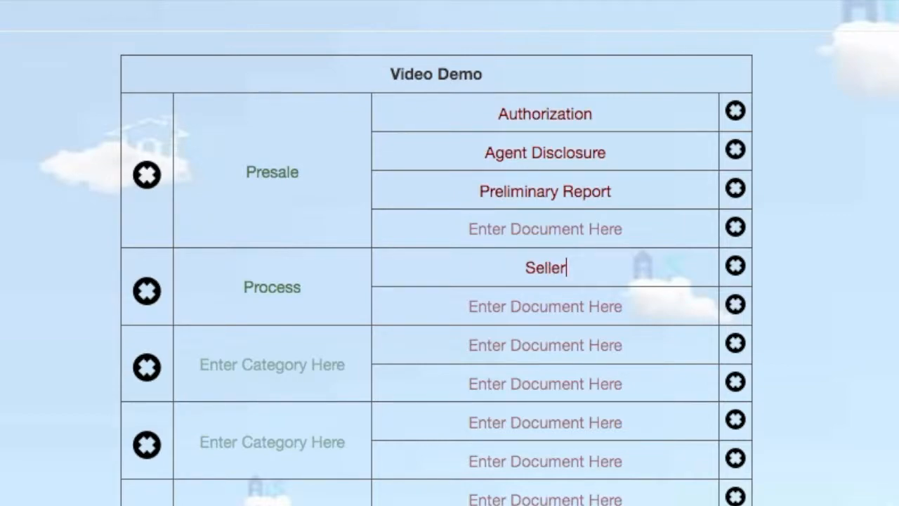
type(" Disclosure")
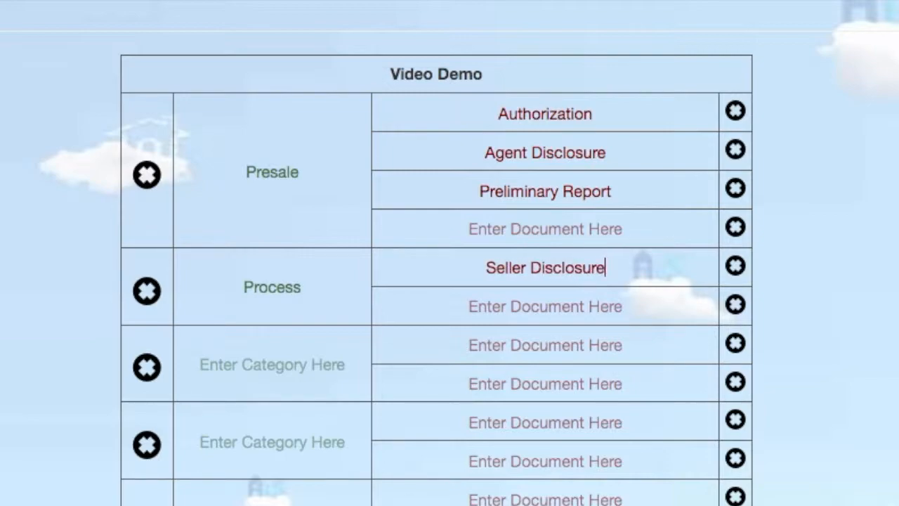
left_click(508, 305)
type("Te")
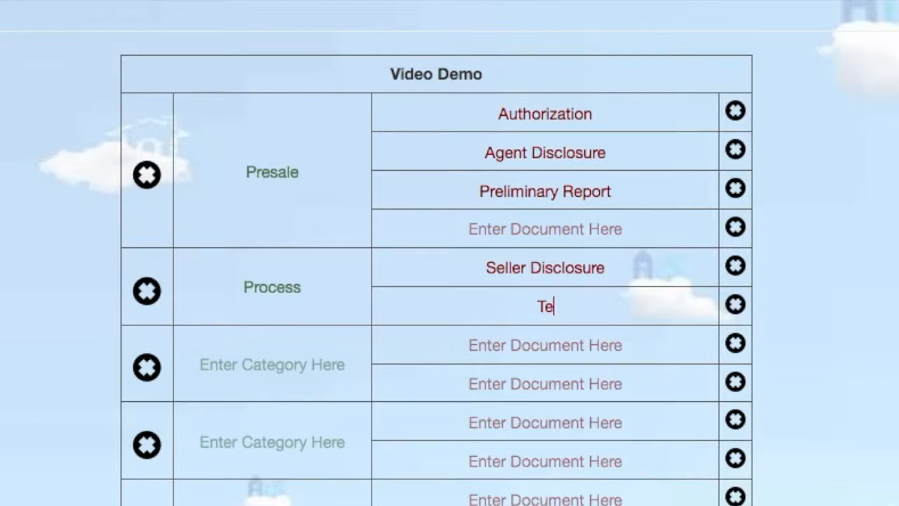
type("rmit Inspection")
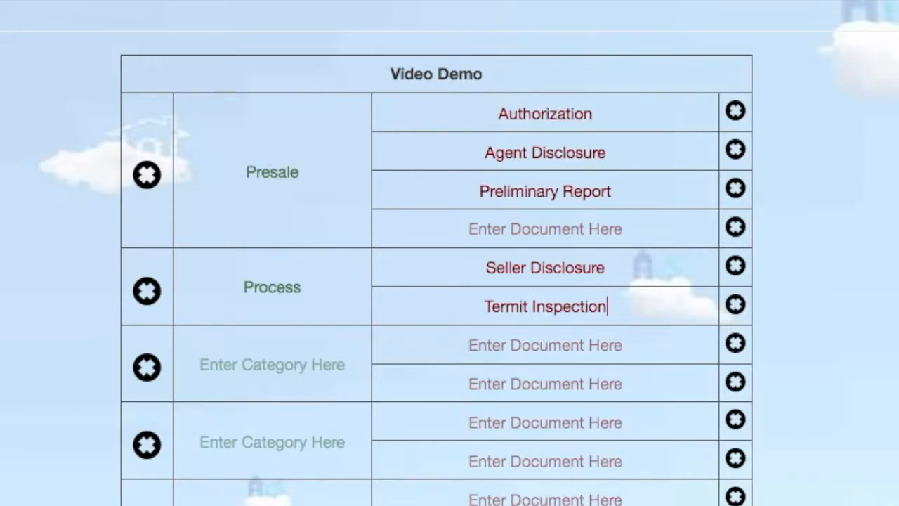
key("Return")
left_click(512, 344)
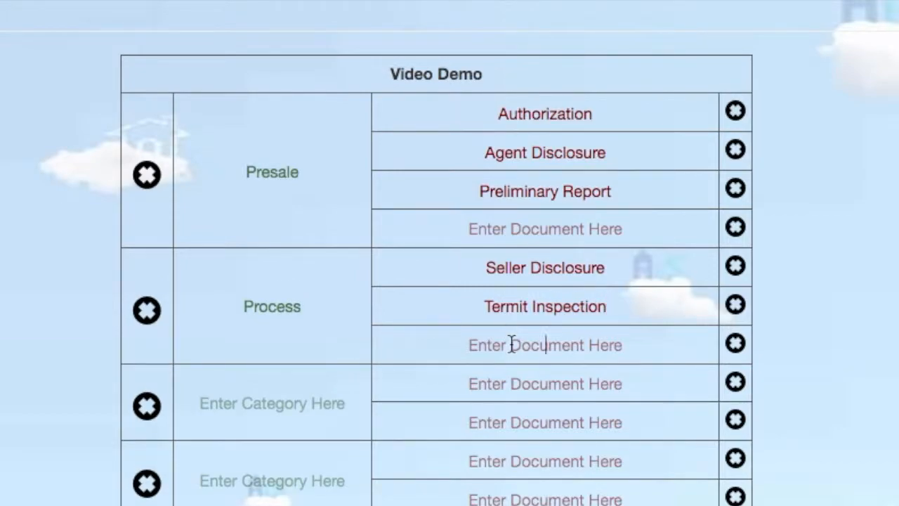
type("Hazard")
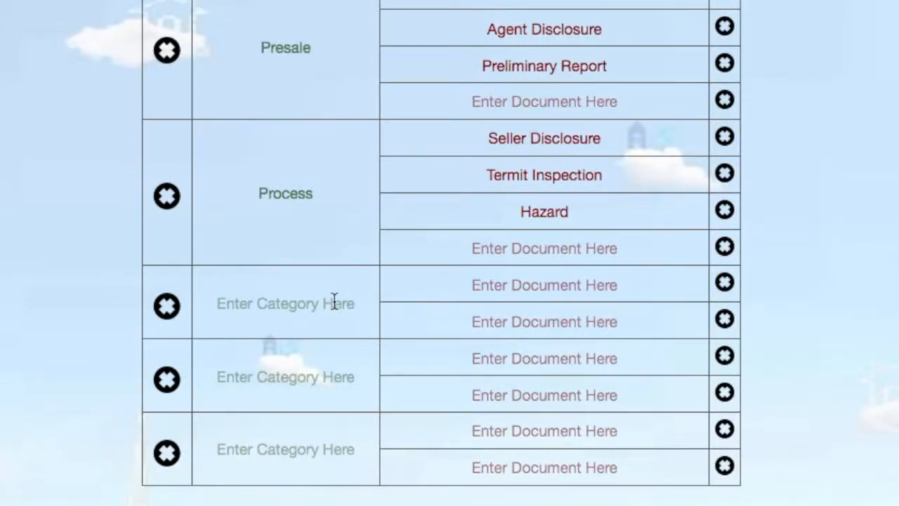
Add a 'Post-Sale' category containing Purchase Contract and Signed Report Cover
left_click(335, 300)
type("Post-Sale")
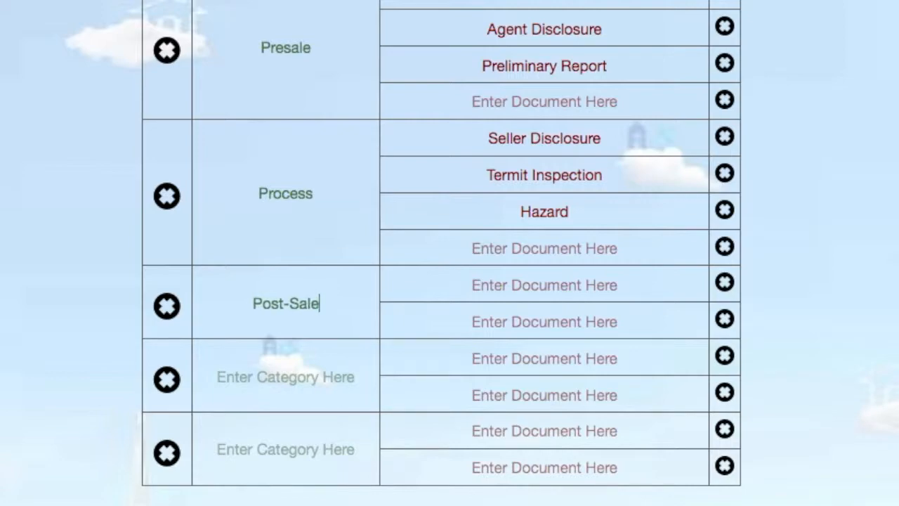
left_click(530, 287)
type("Purchase")
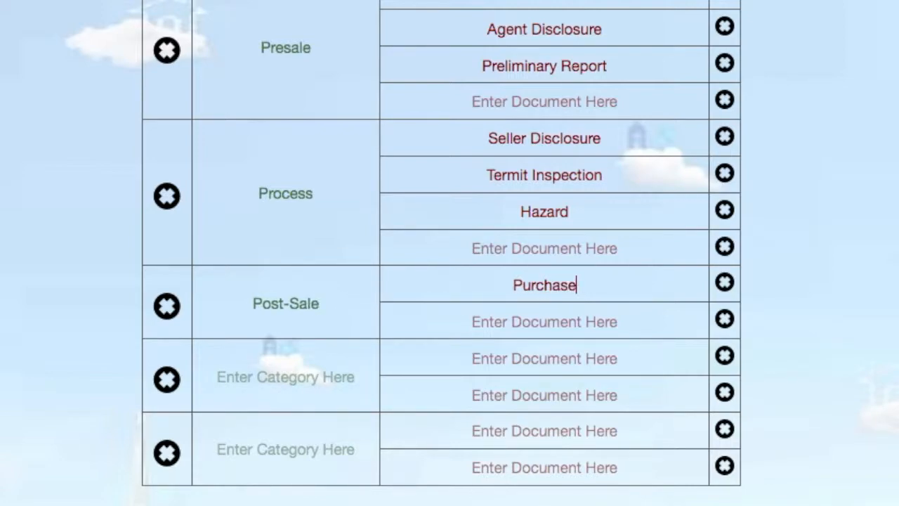
type(" Contract")
left_click(527, 313)
type("Signed Report C")
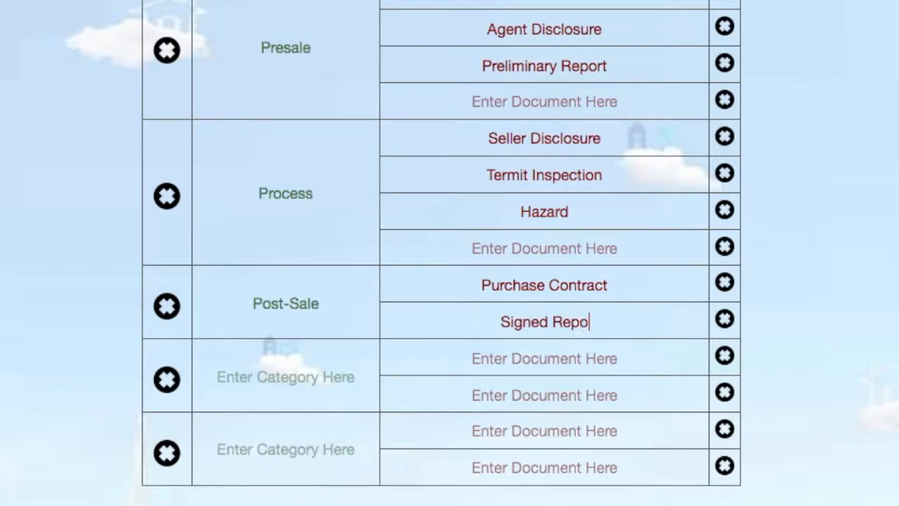
type("over")
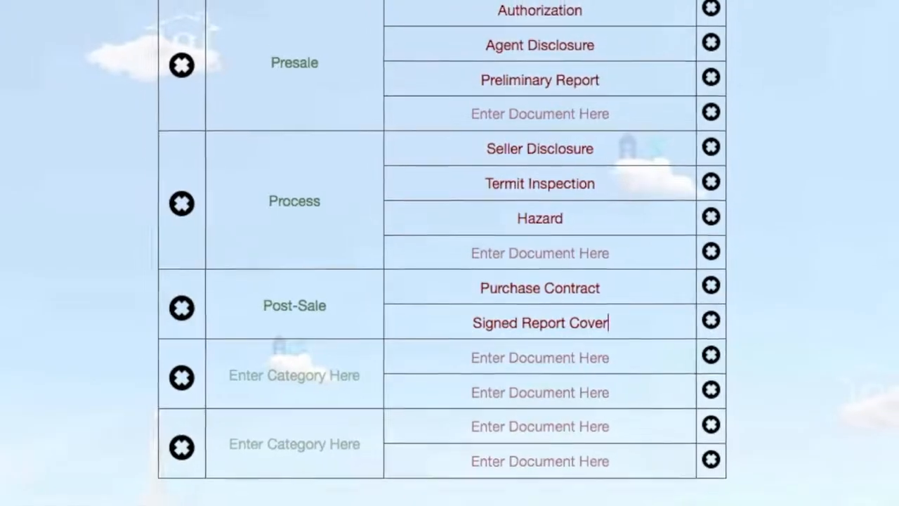
Save the Video Demo template, then add a new member's e-mail address to My Team
left_click(656, 499)
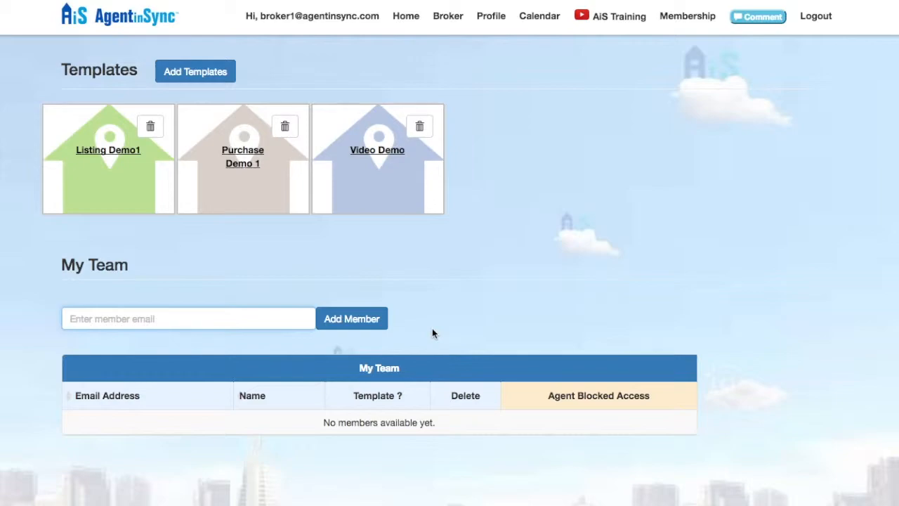
left_click(434, 329)
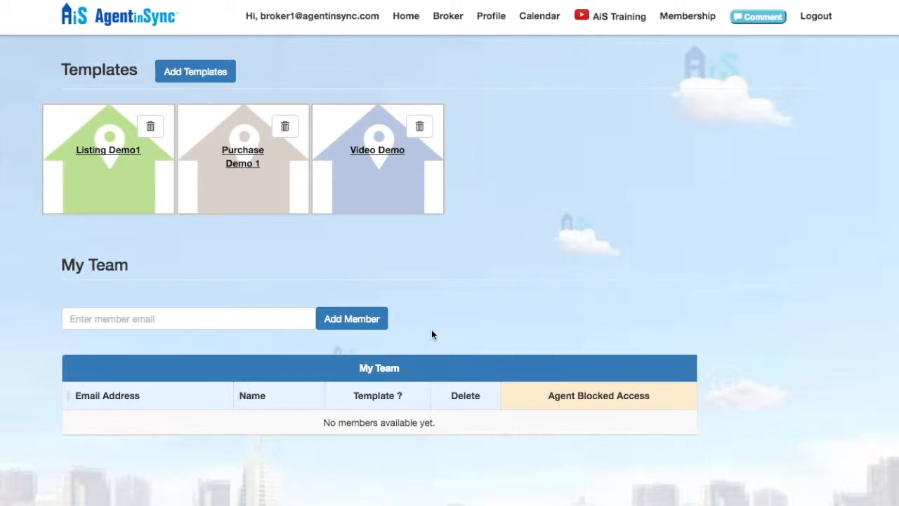
left_click(255, 313)
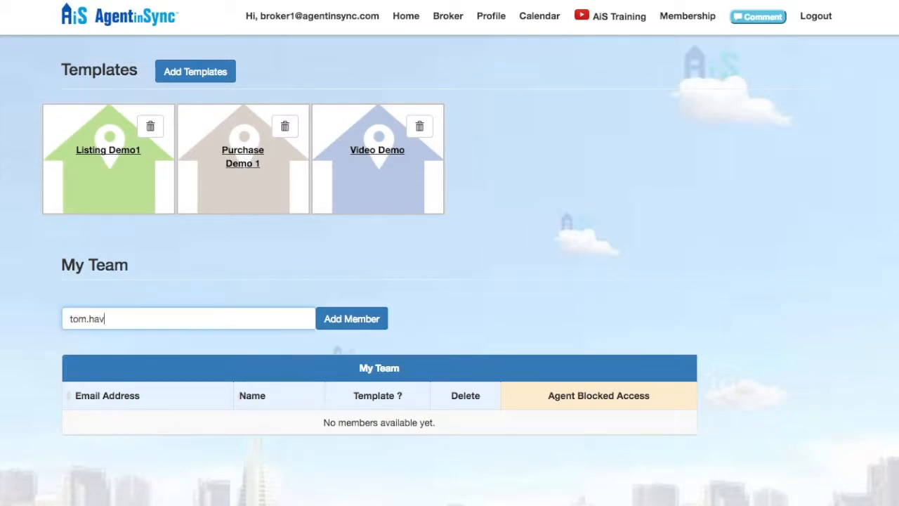
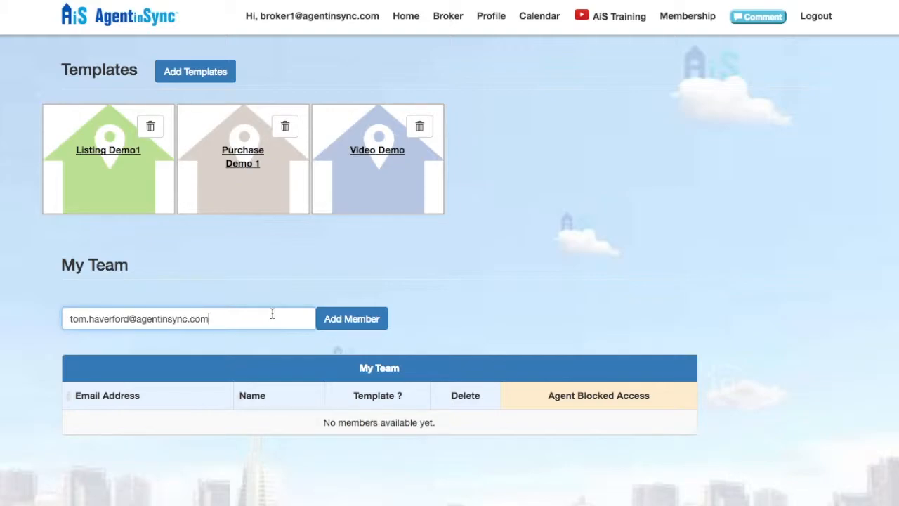
left_click(338, 321)
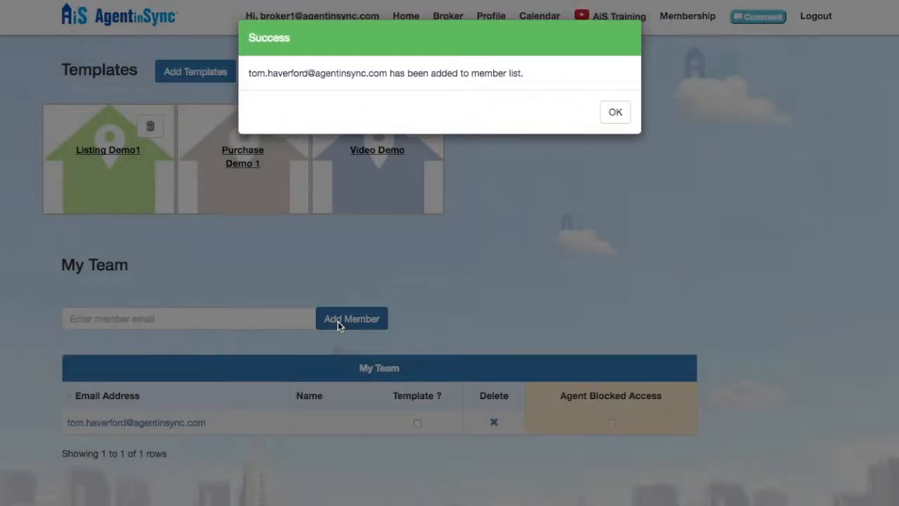
Enter another new member's e-mail in My Team and delete the other existing member
left_click(612, 112)
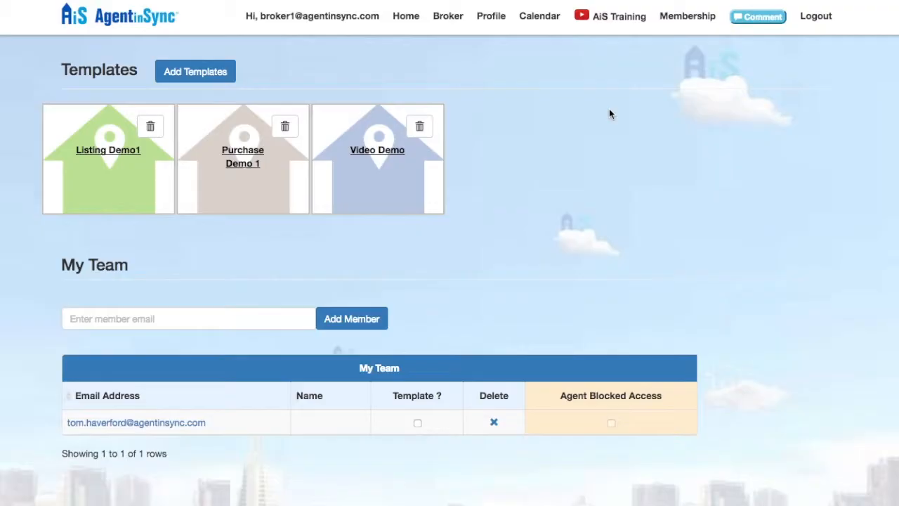
left_click(281, 312)
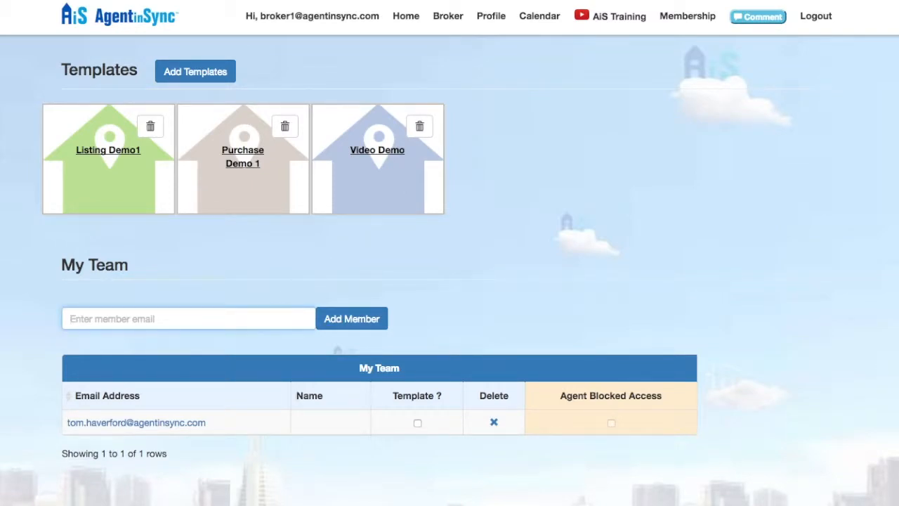
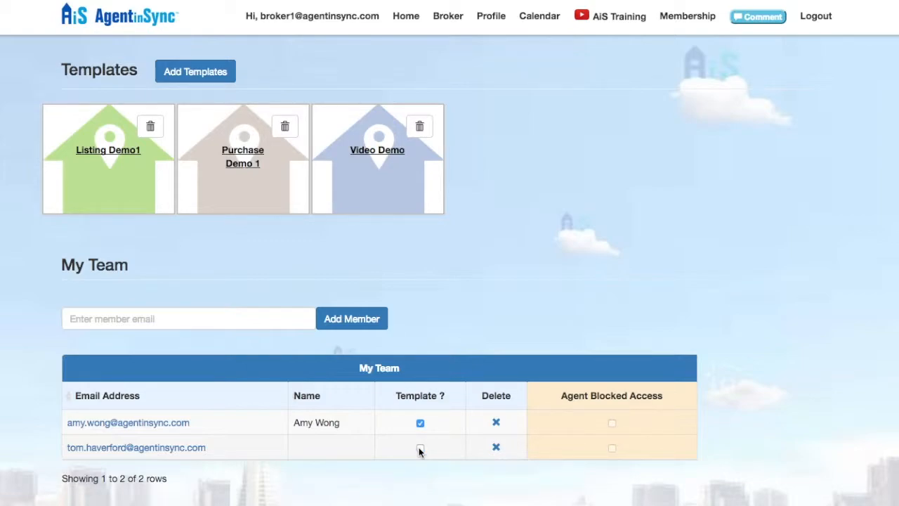
left_click(500, 447)
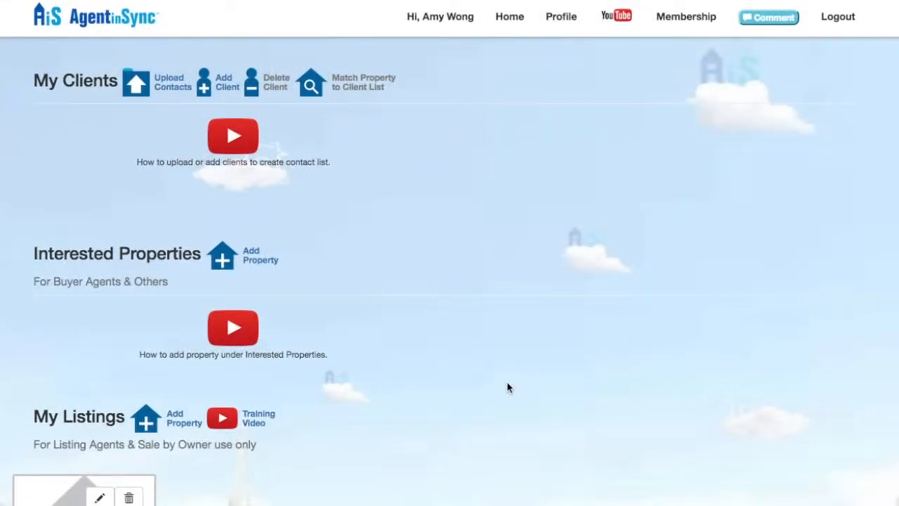
Reject broker/TC management of the account from the Profile page and confirm with OK
left_click(560, 17)
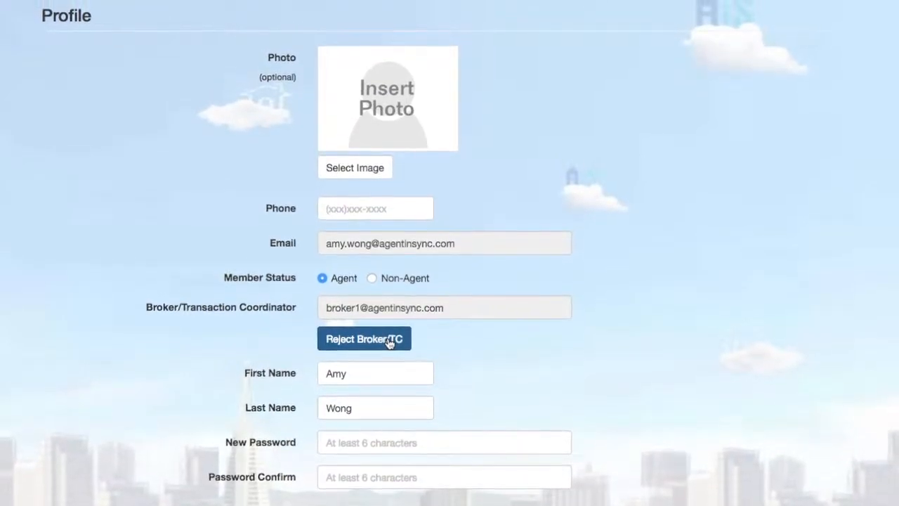
left_click(390, 349)
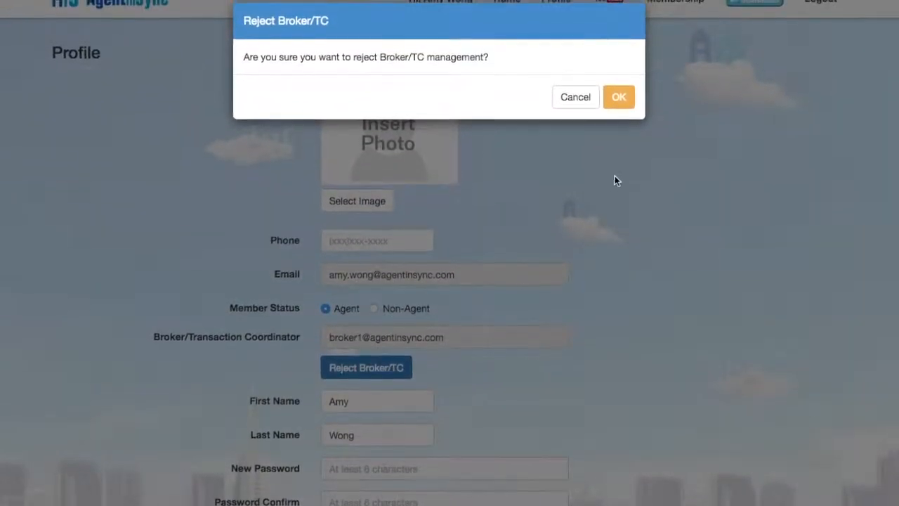
left_click(619, 114)
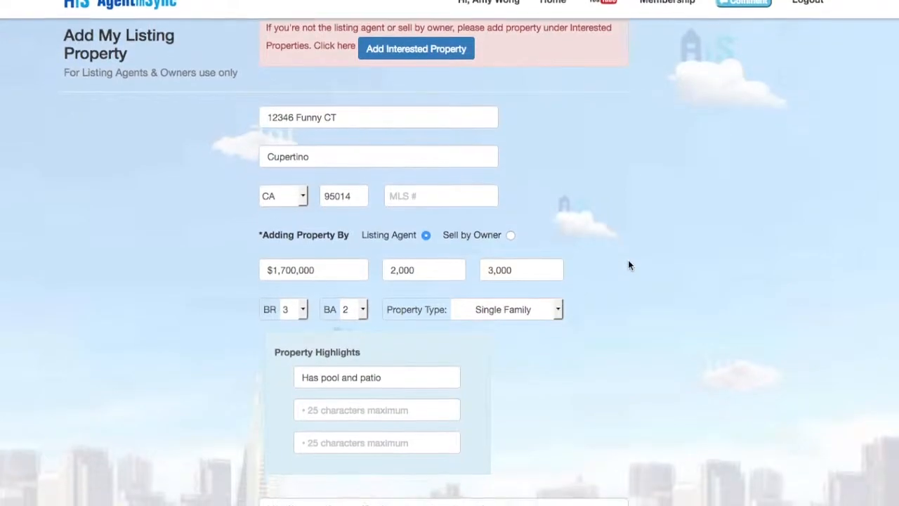
scroll(629, 260, "down", 4)
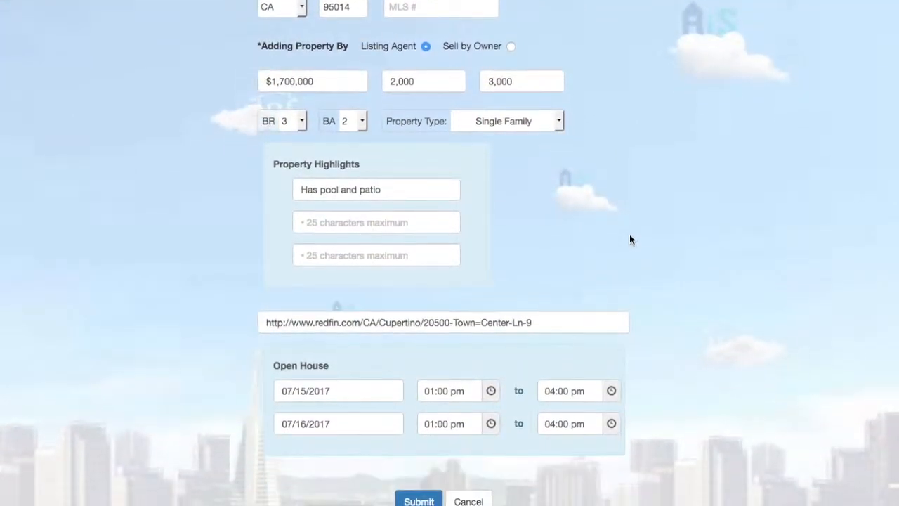
scroll(632, 233, "down", 2)
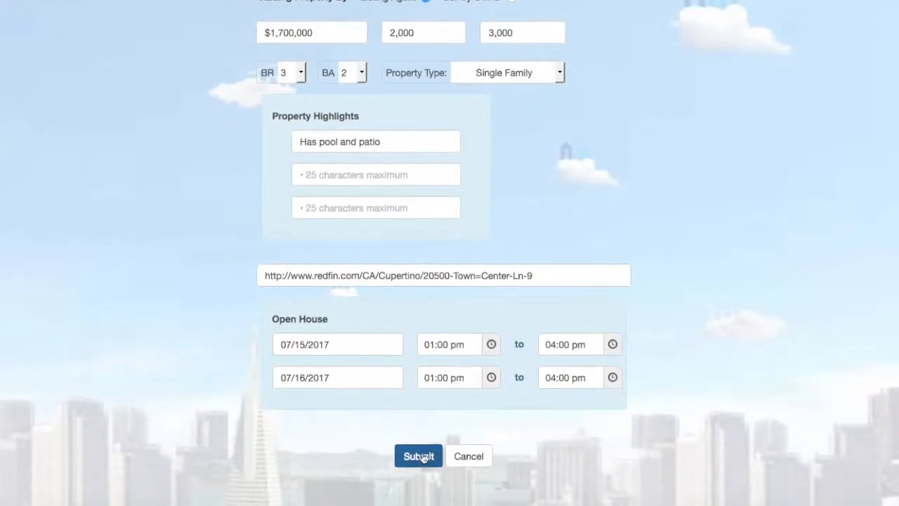
left_click(426, 457)
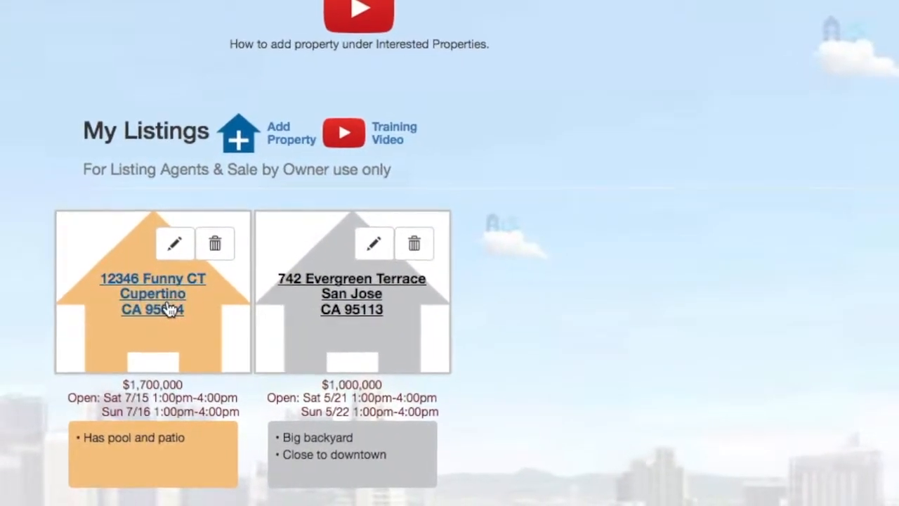
left_click(169, 309)
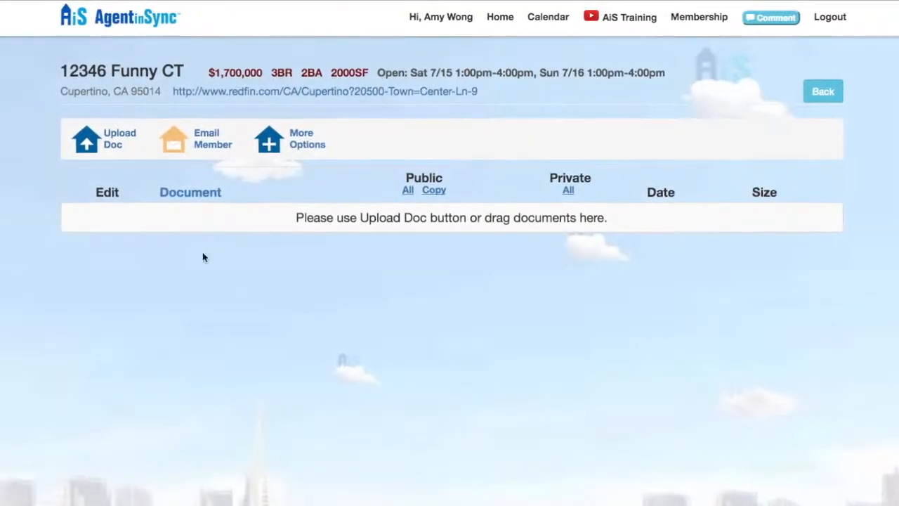
left_click(112, 156)
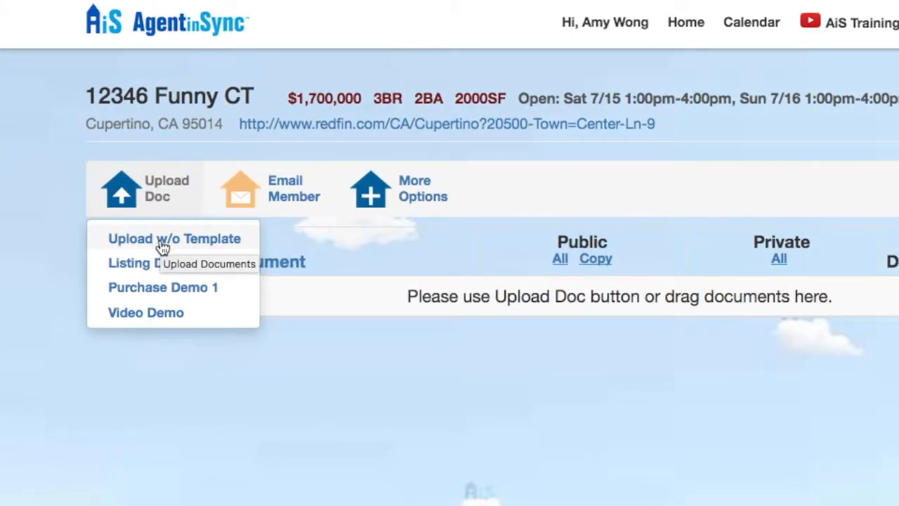
left_click(164, 311)
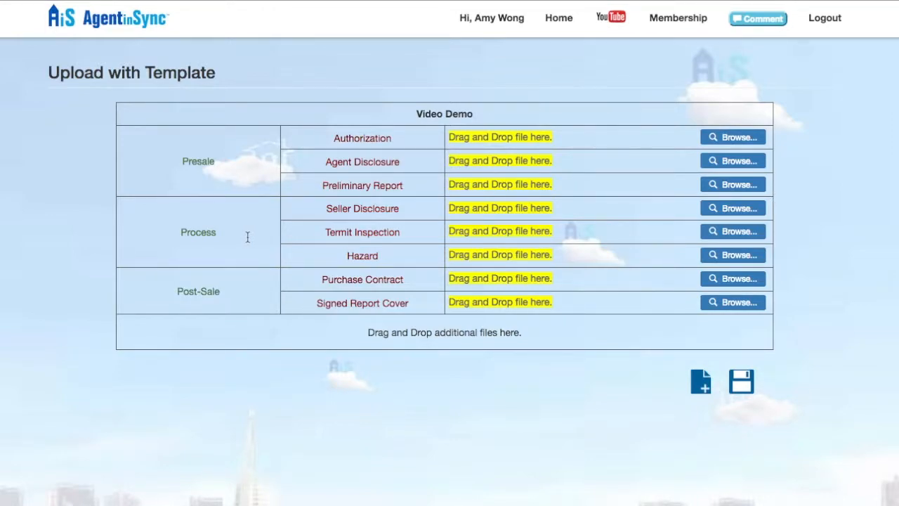
Drag Authorization.jpg, Agency-Disclosure.png and Hazard Report.pdf into their template document slots
key("super+Tab")
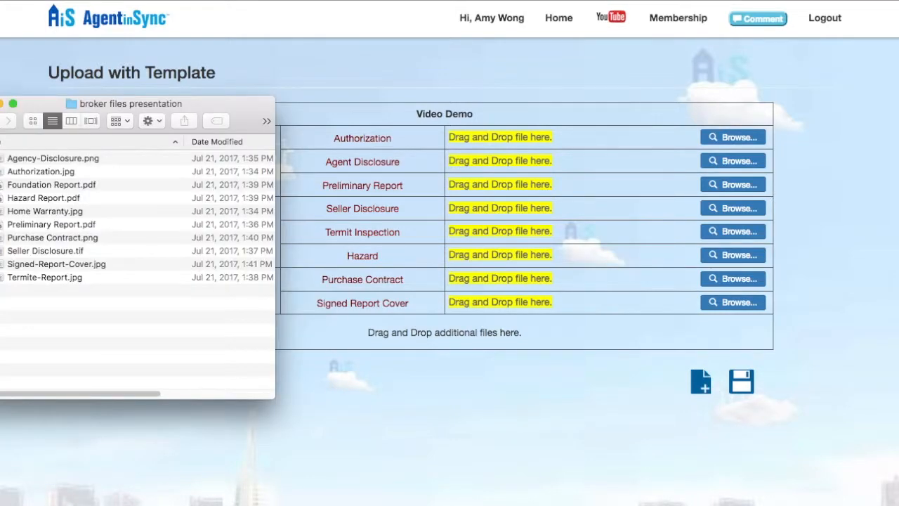
left_click_drag(65, 169, 505, 134)
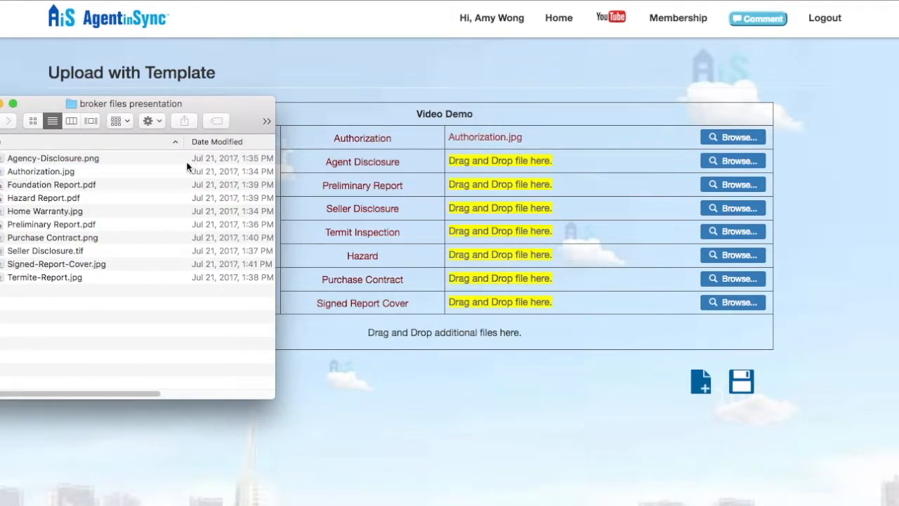
left_click_drag(55, 158, 517, 162)
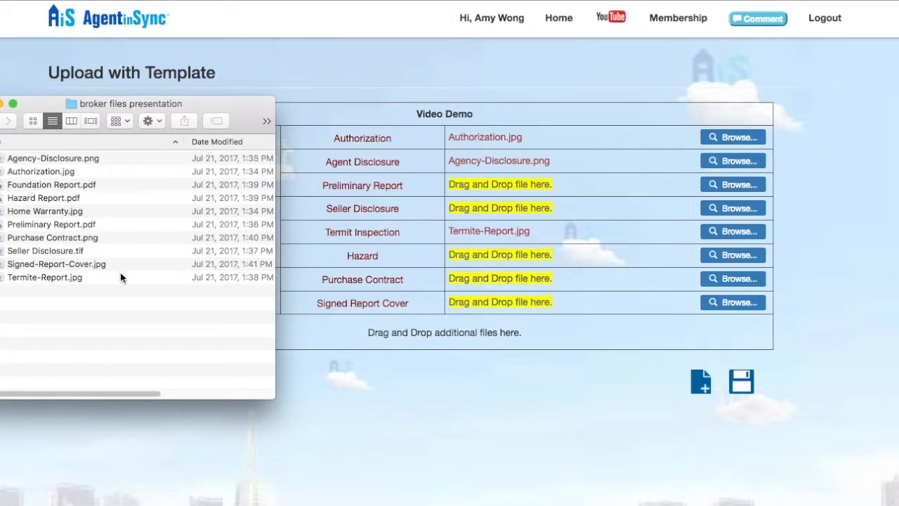
left_click_drag(450, 255, 495, 261)
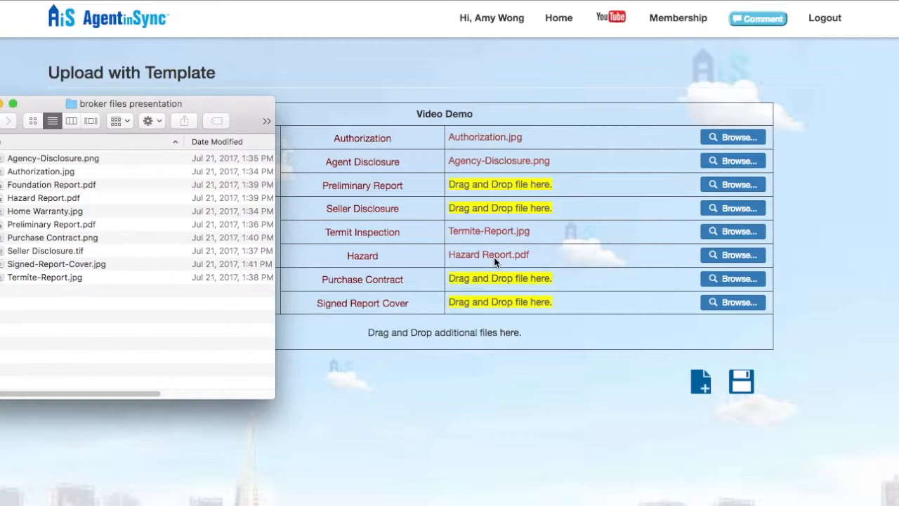
left_click(594, 377)
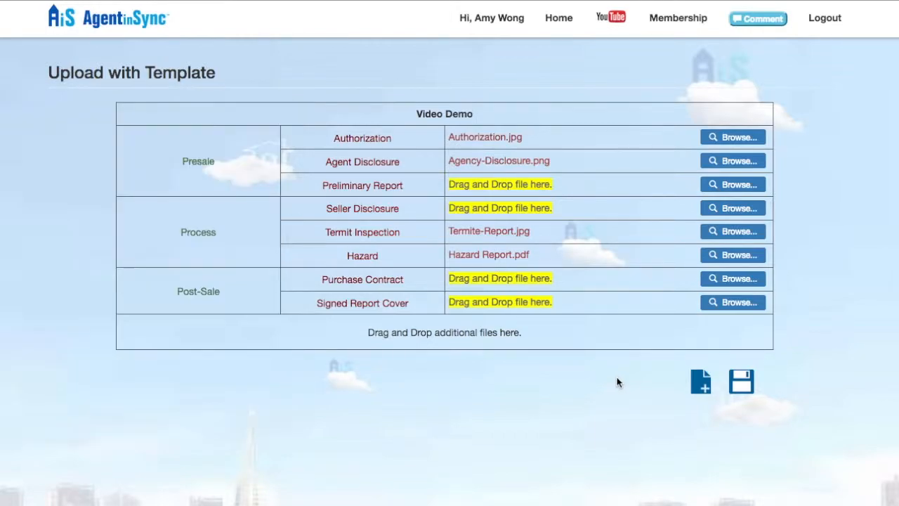
Attach Foundation Report.pdf and Home Warranty.jpg as extra files and save the uploads
left_click(706, 384)
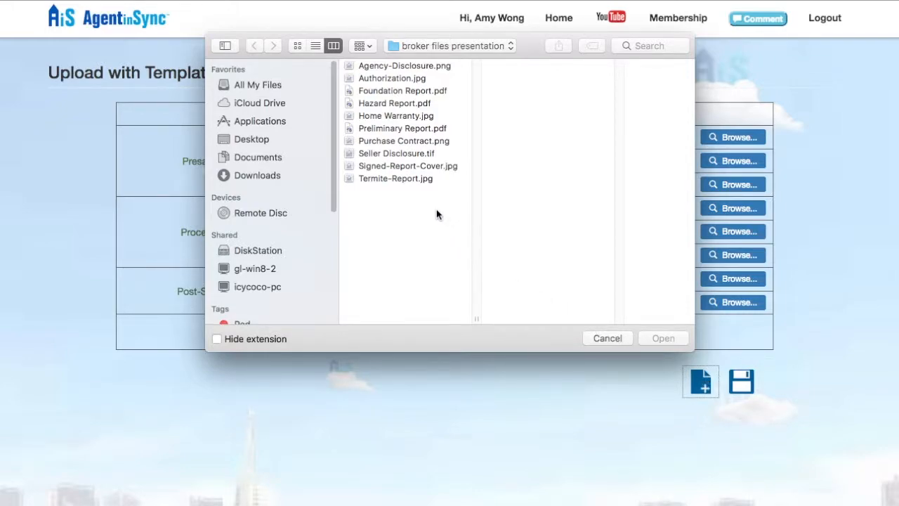
left_click(424, 92)
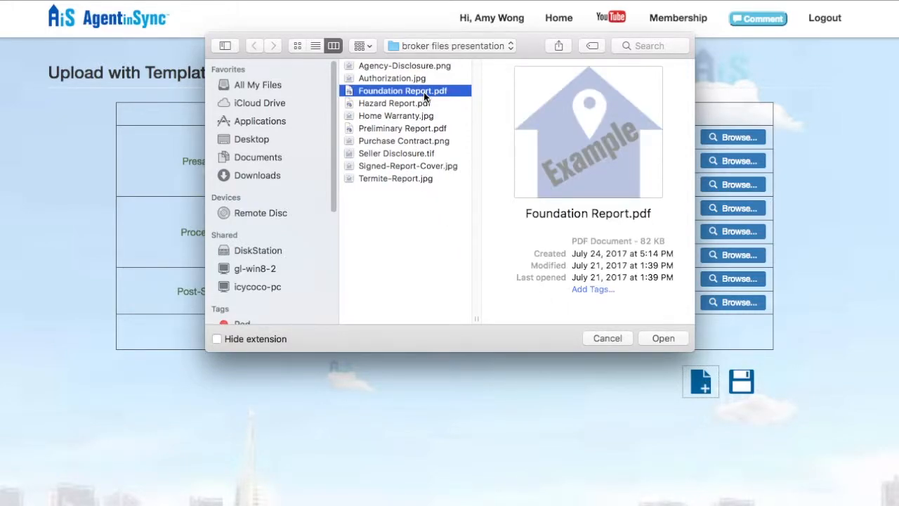
left_click(422, 116, "super")
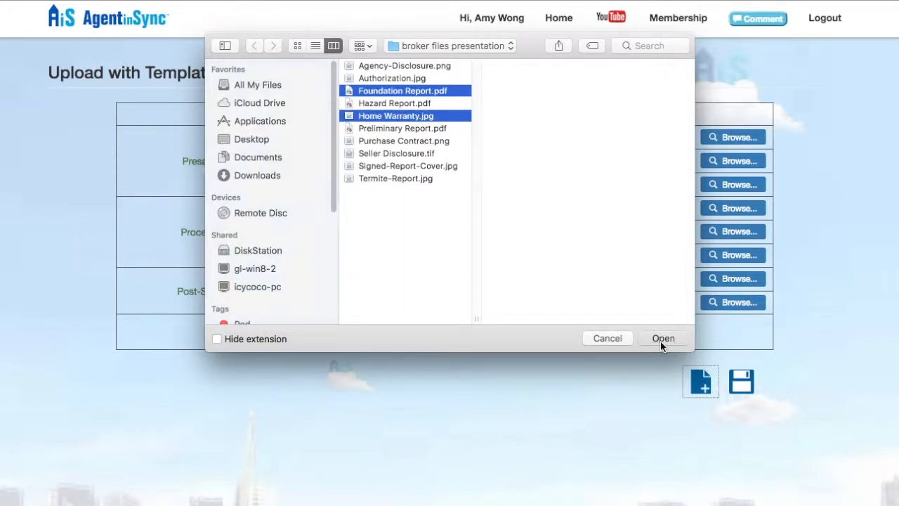
left_click(662, 339)
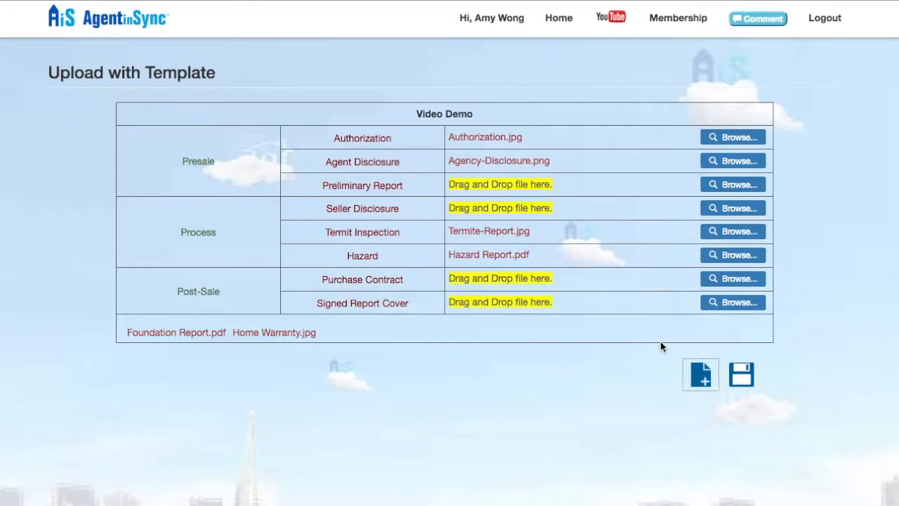
left_click(737, 378)
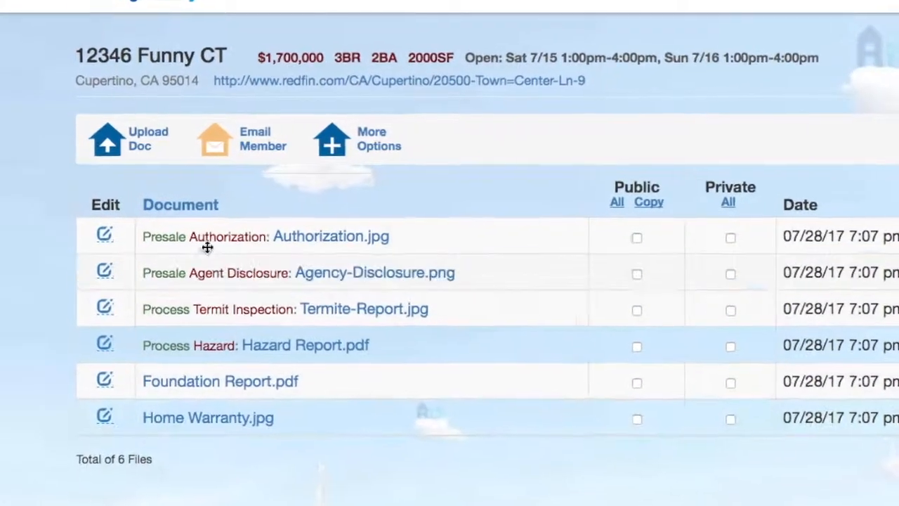
left_click(144, 140)
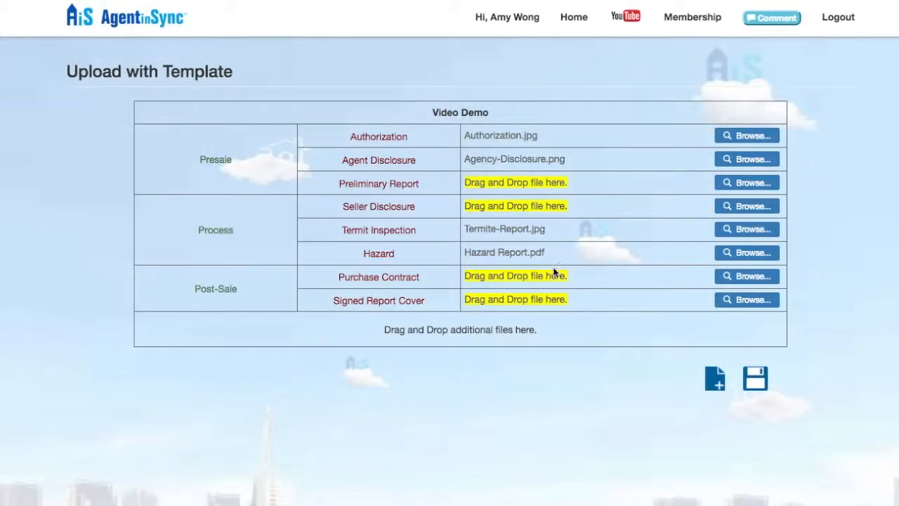
left_click(756, 378)
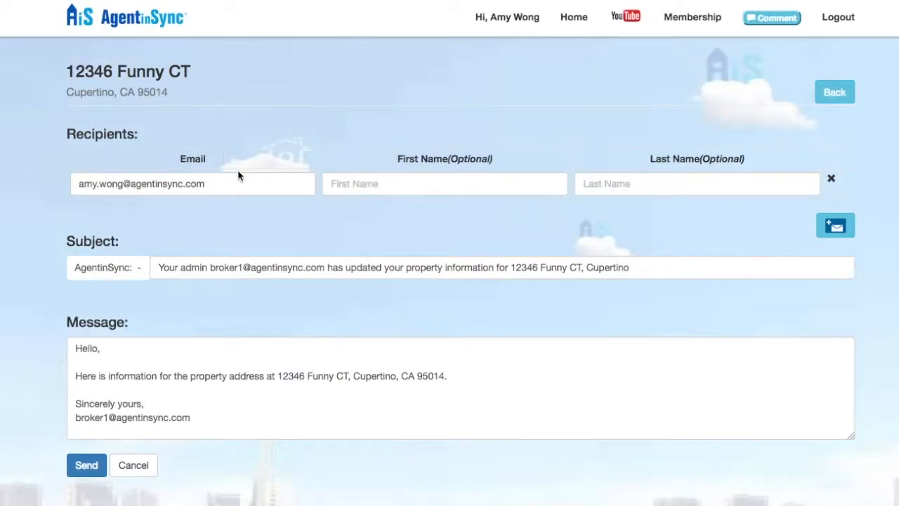
left_click(470, 375)
type("Please ")
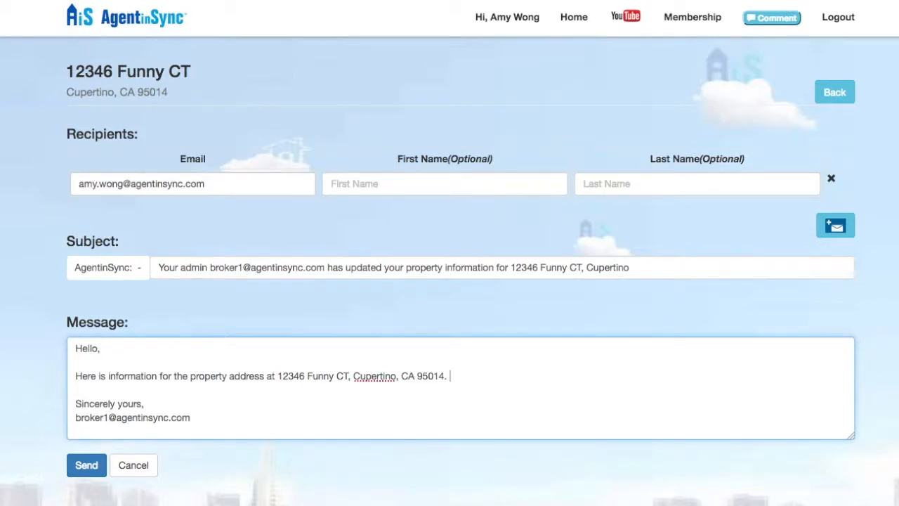
type("take a look!")
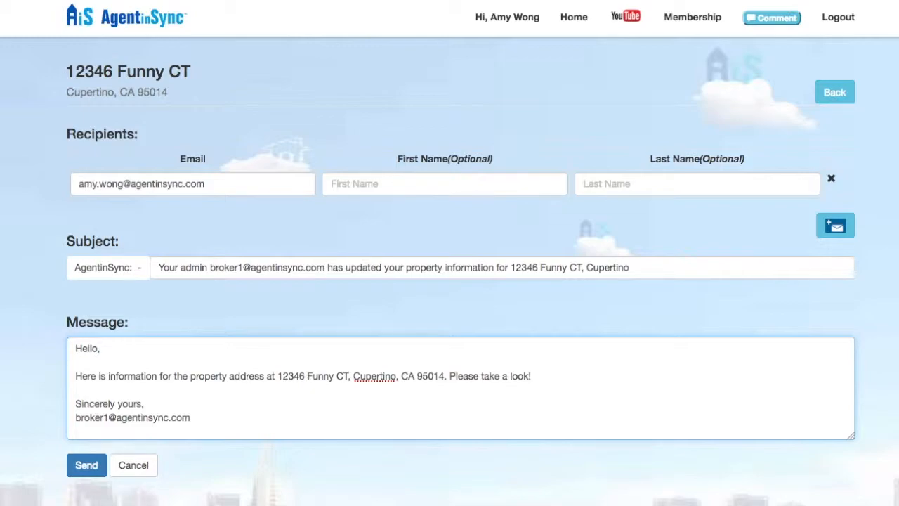
left_click(88, 467)
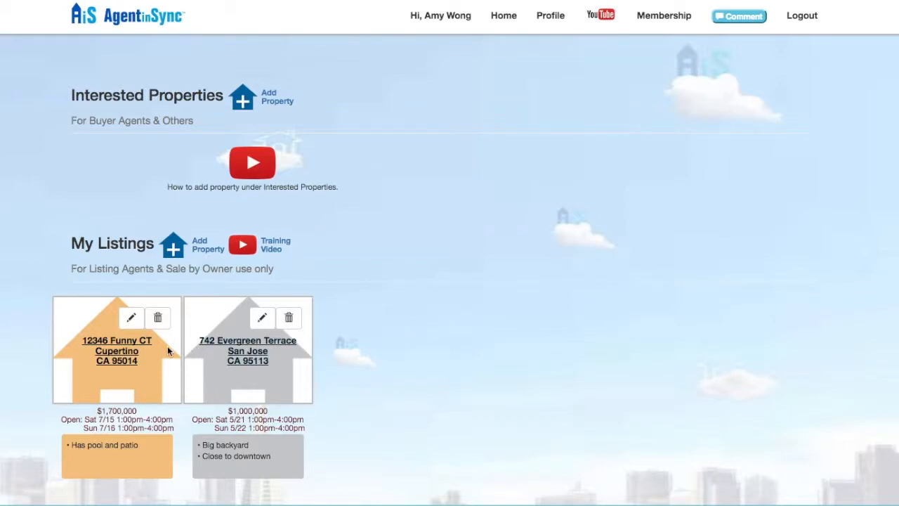
Leave the member's account via the top banner's 'Here' link, returning to the broker's Templates and My Team
left_click(128, 355)
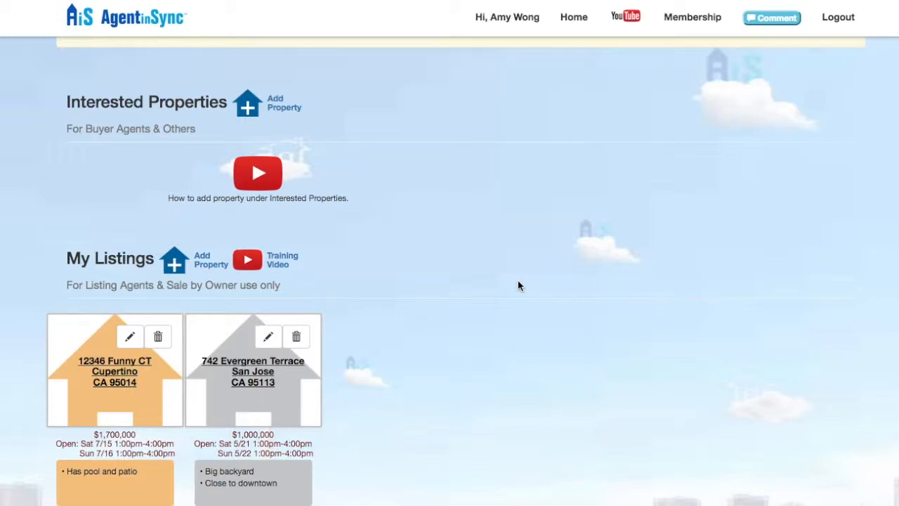
scroll(519, 285, "up", 3)
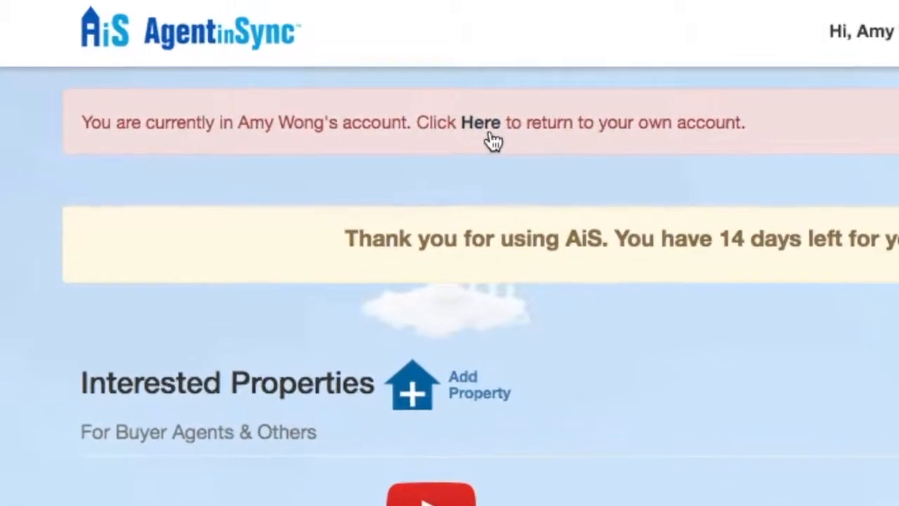
left_click(513, 141)
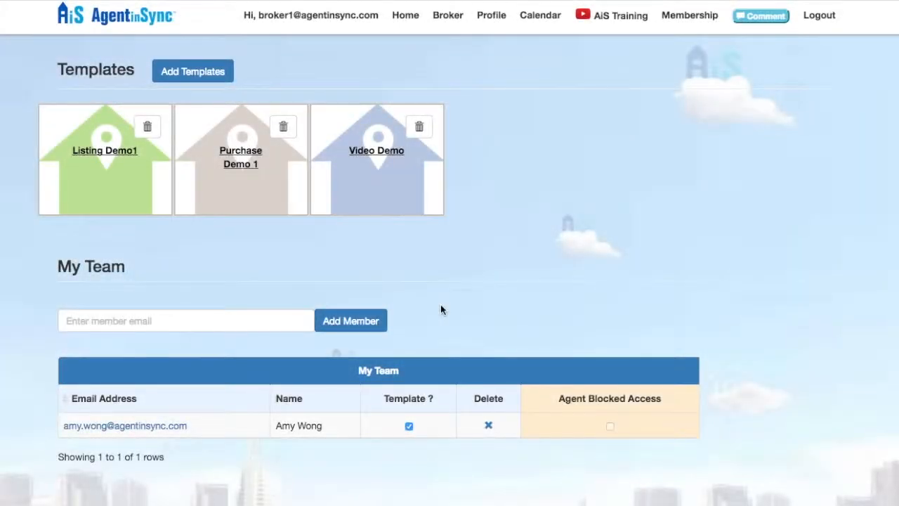